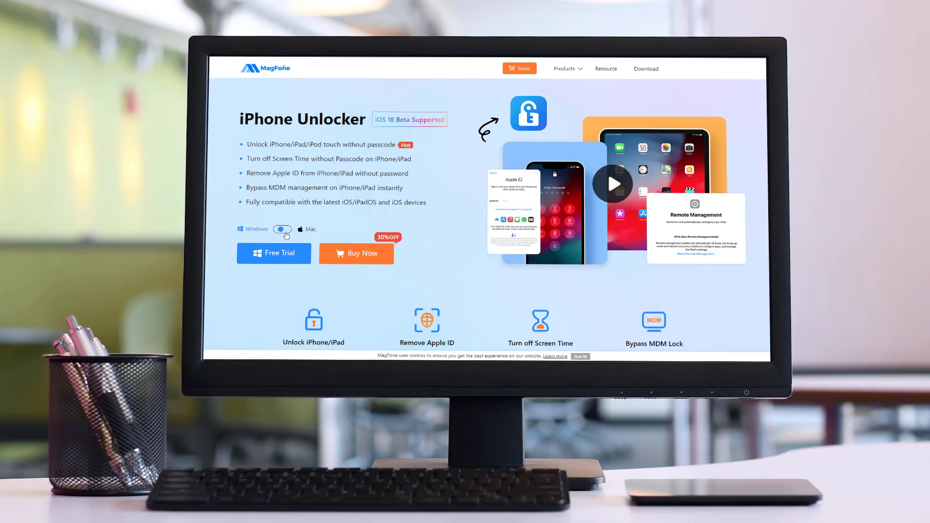
Select the Windows version of MagFone and bring up its Remove MDM feature
left_click(282, 230)
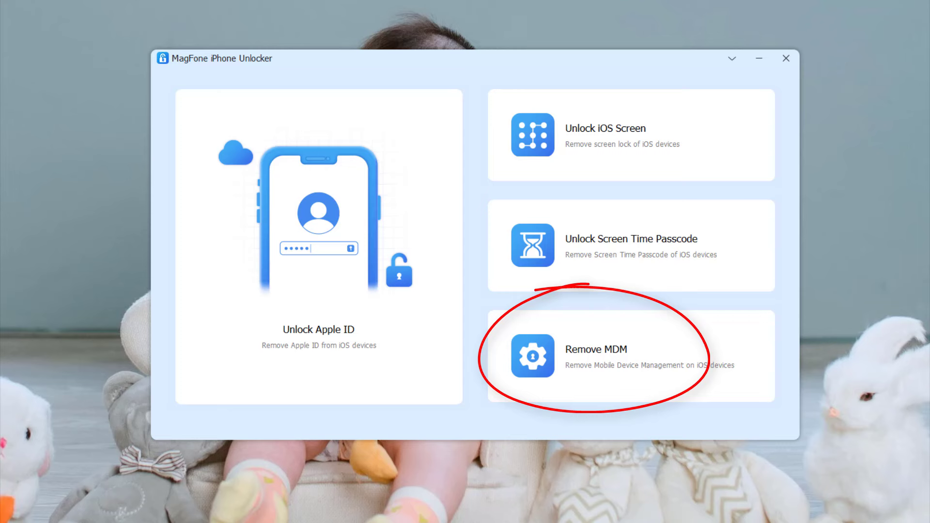
left_click(664, 353)
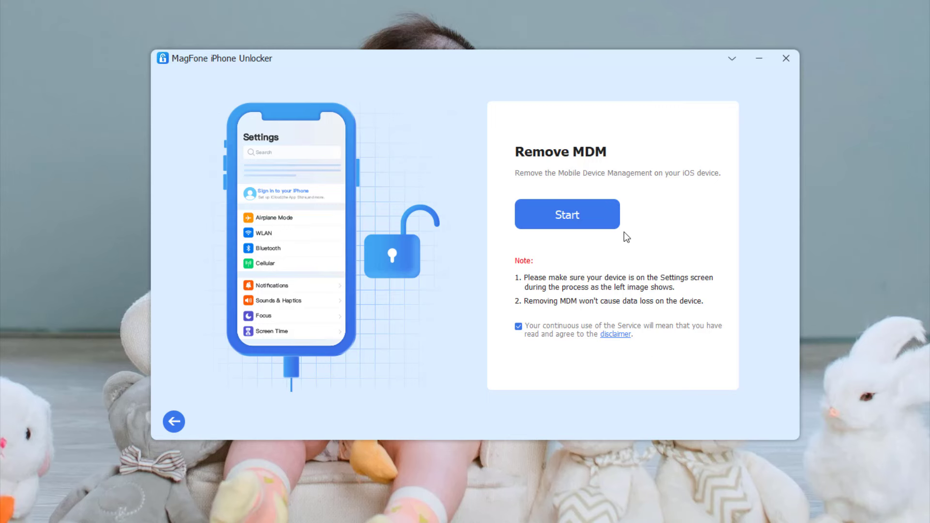
Start MDM removal and confirm turning off Find My iPad with the Apple ID password
left_click(596, 218)
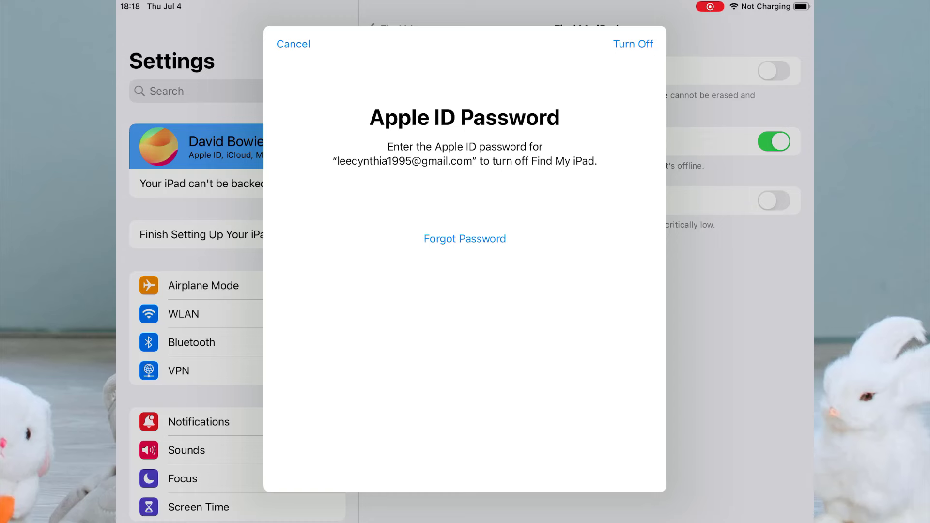
left_click(632, 43)
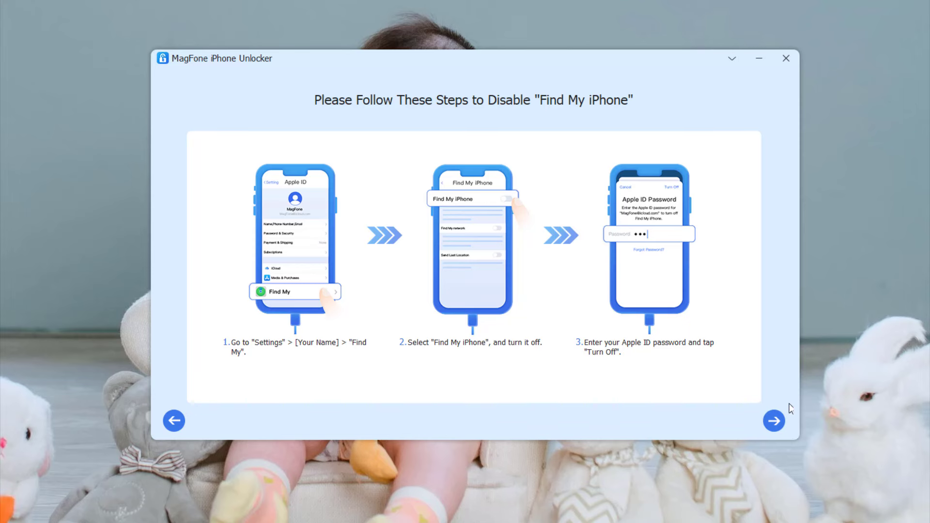
Continue past the Find My instructions so MagFone removes MDM from the iPad
left_click(773, 423)
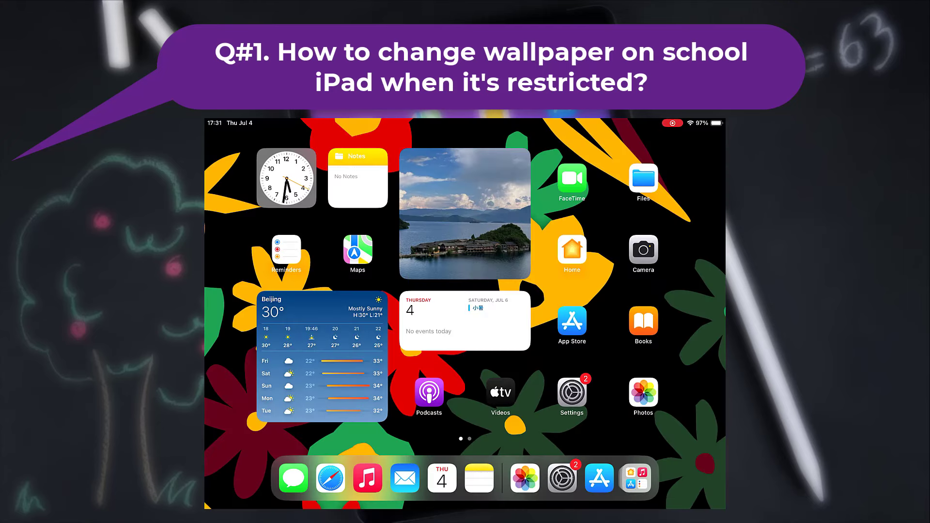
Go to iPad Settings > Wallpaper and bring up the Add New Wallpaper gallery
left_click(572, 392)
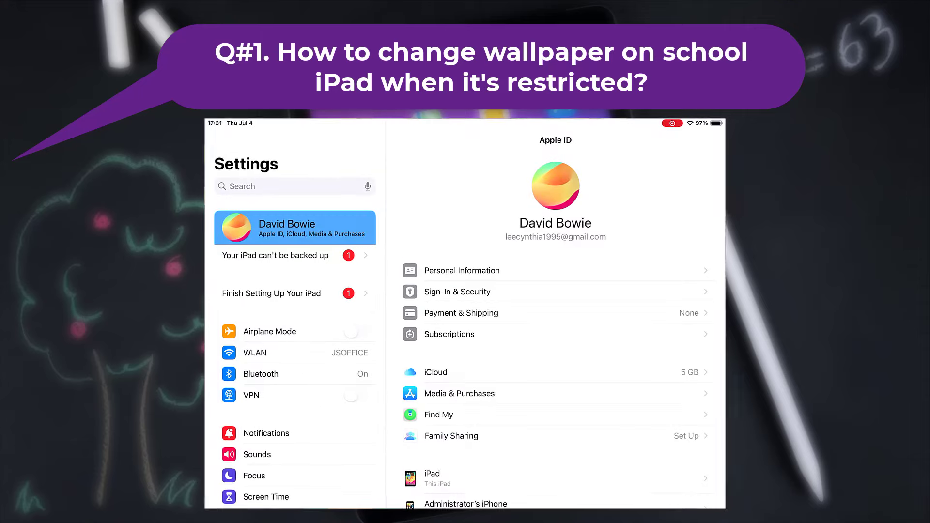
scroll(295, 330, "down", 5)
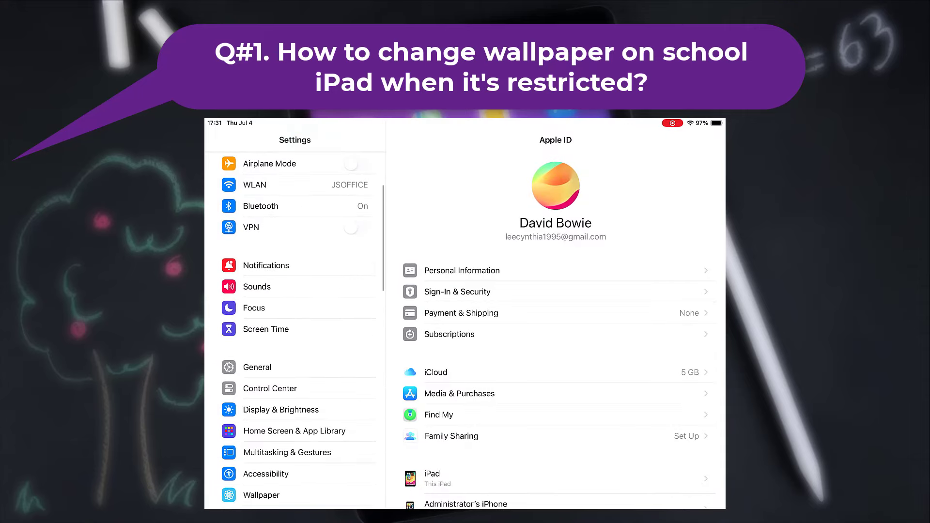
scroll(296, 331, "down", 4)
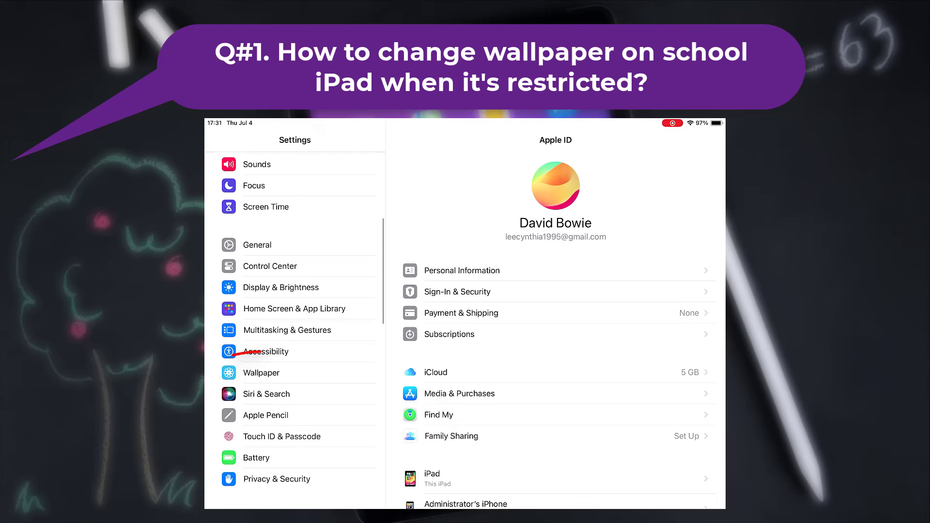
left_click(261, 373)
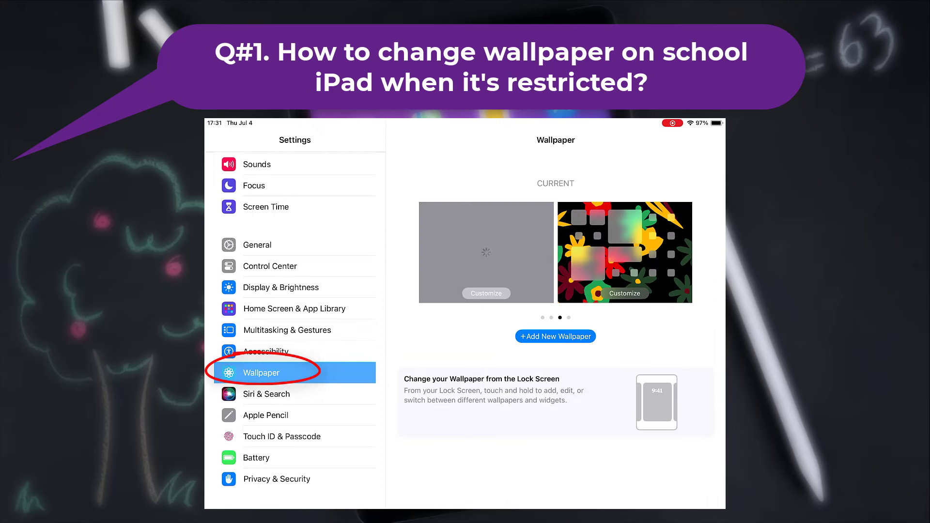
left_click(555, 336)
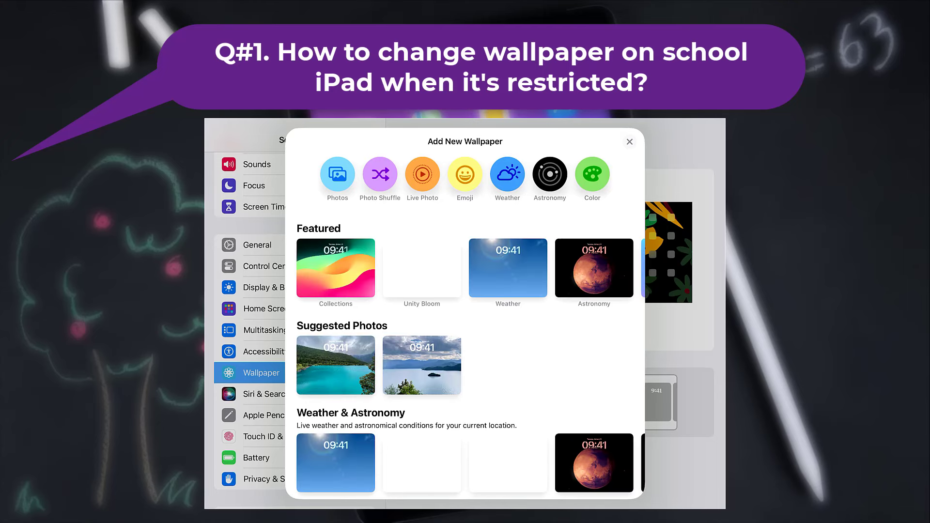